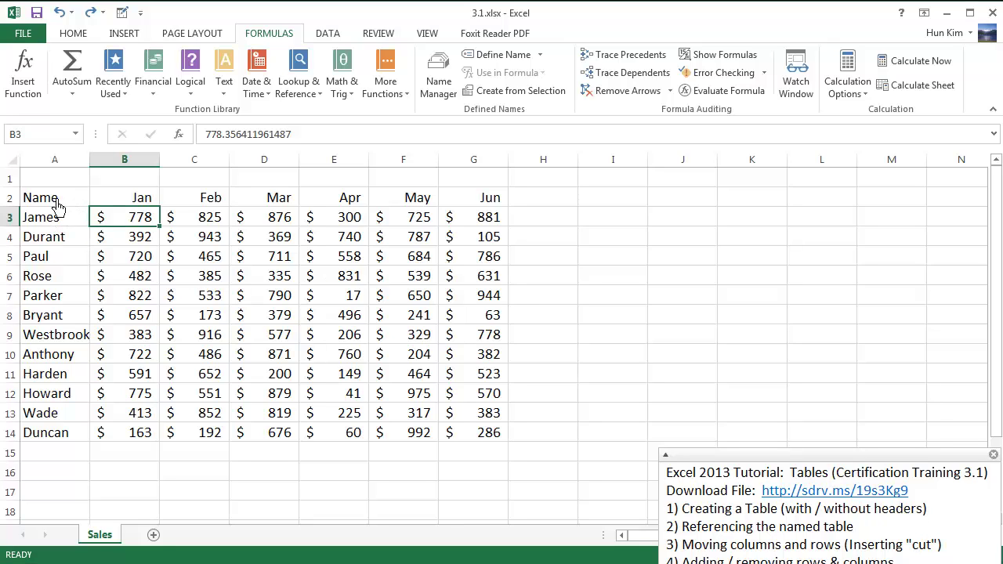
Step: Select A2:G14, from the Name header through the last Jun figure
drag(57, 205, 490, 443)
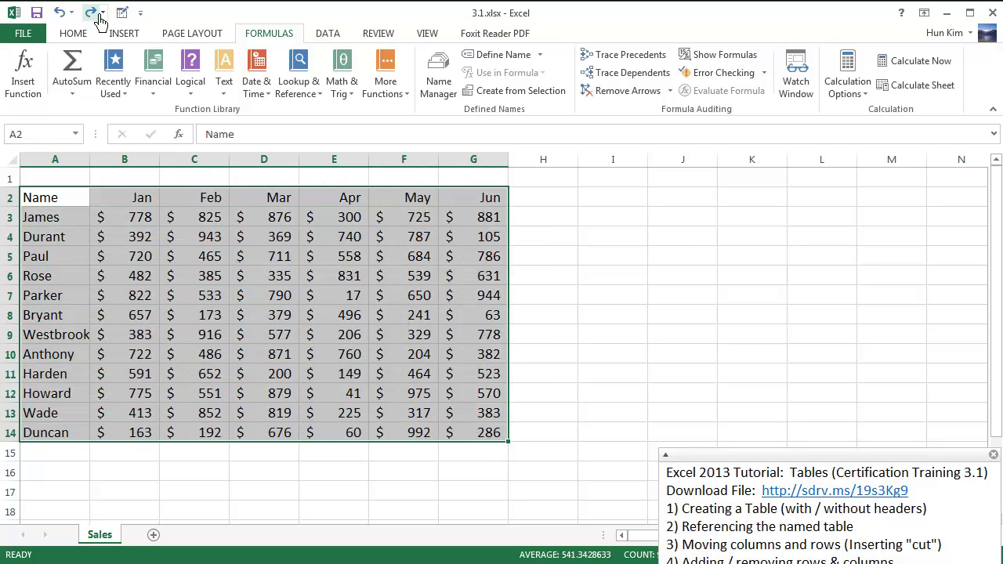
click(124, 34)
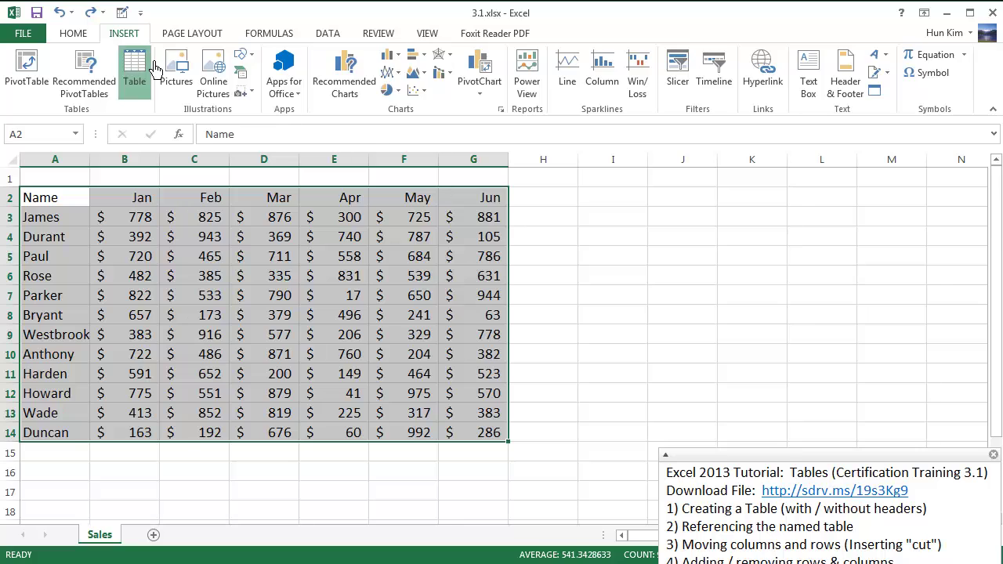
click(135, 69)
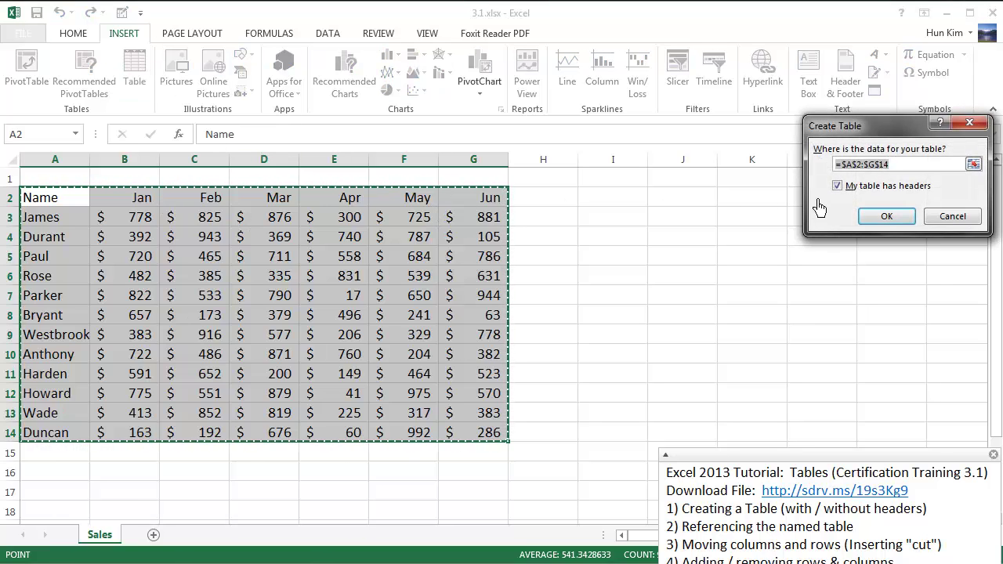
click(877, 219)
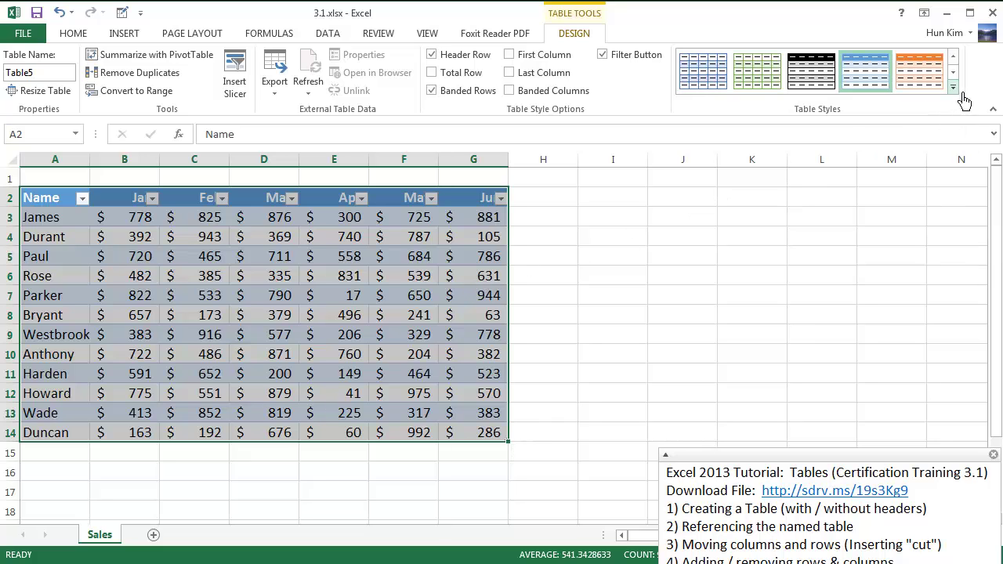
click(955, 88)
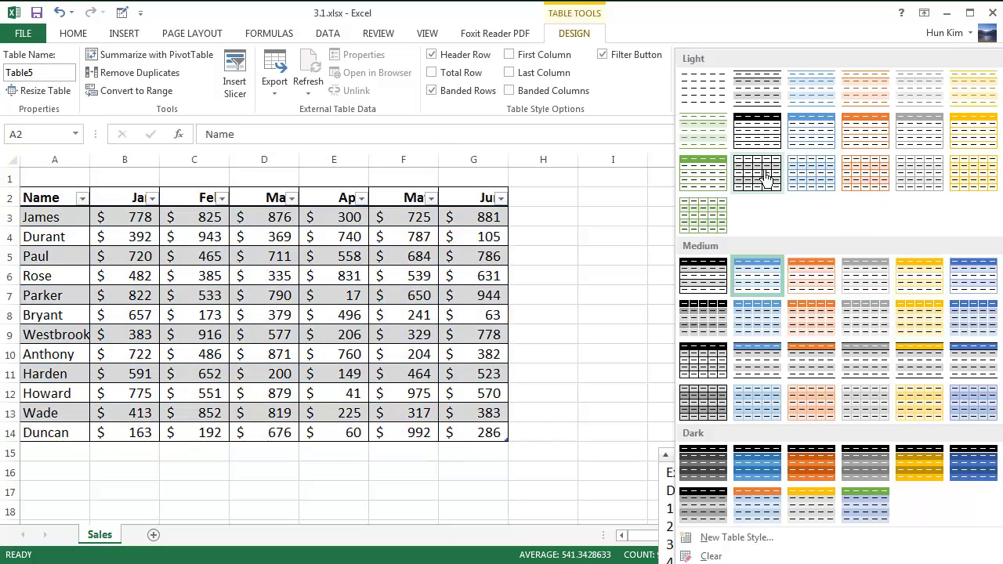
key(Escape)
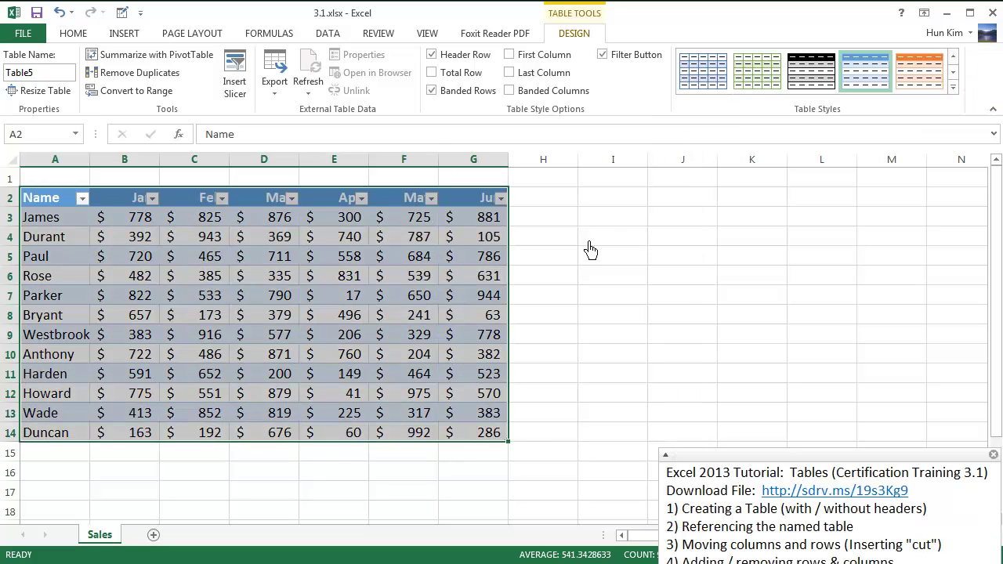
key(ctrl+z)
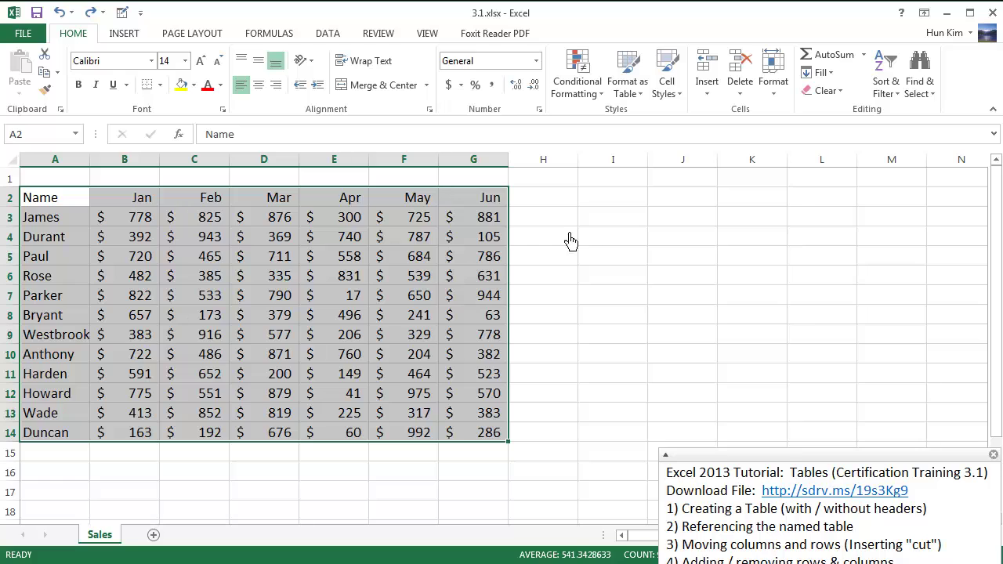
click(125, 41)
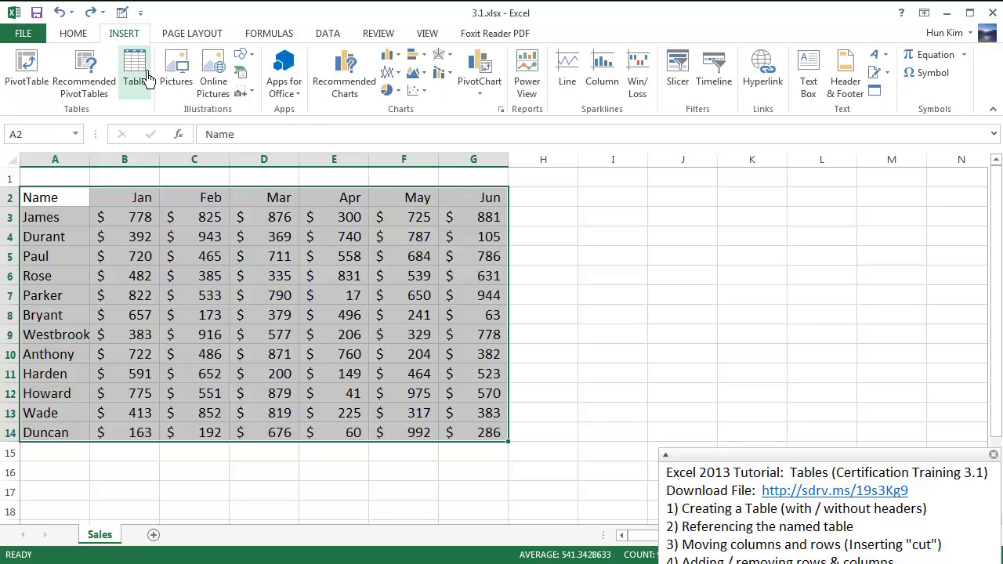
click(135, 75)
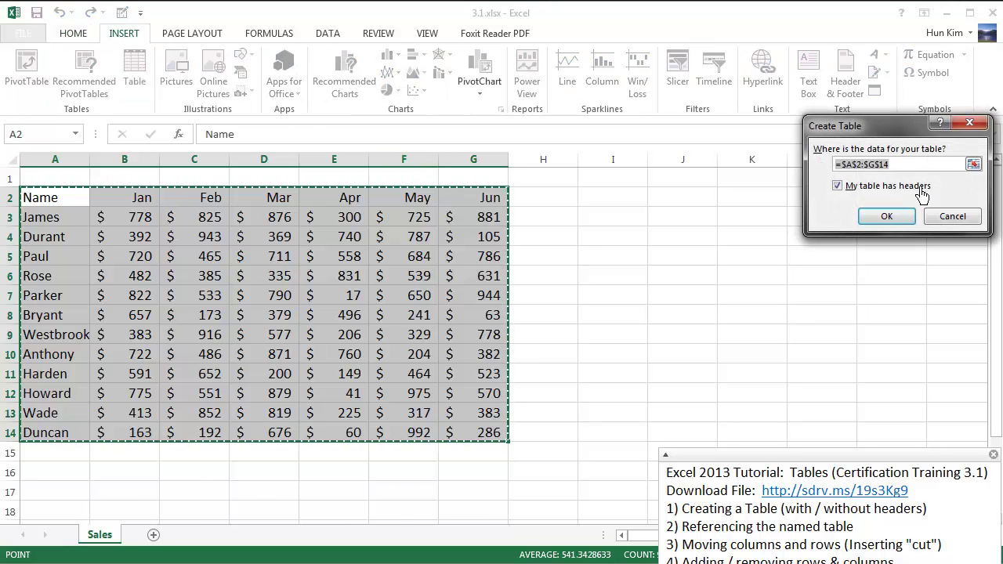
click(846, 188)
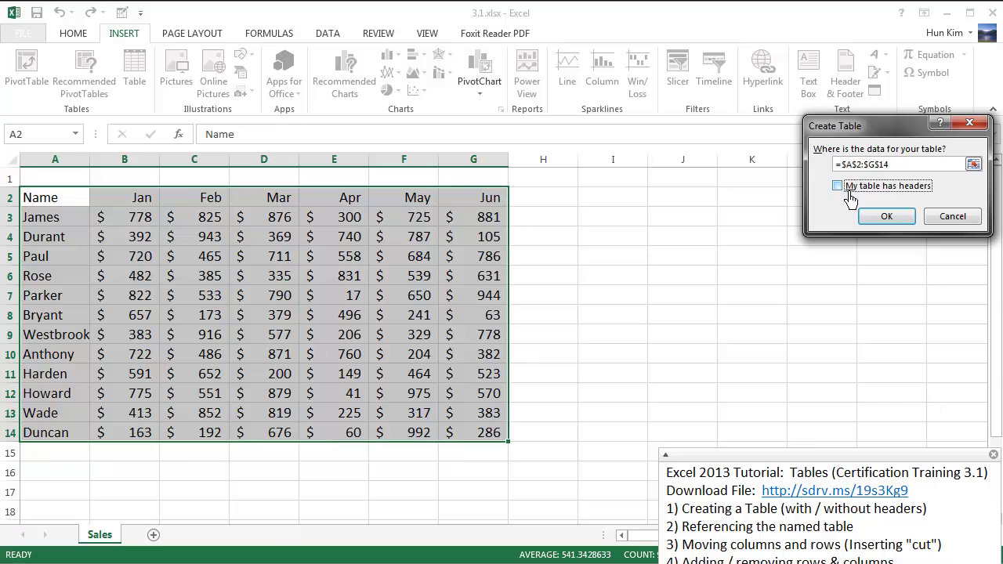
click(885, 217)
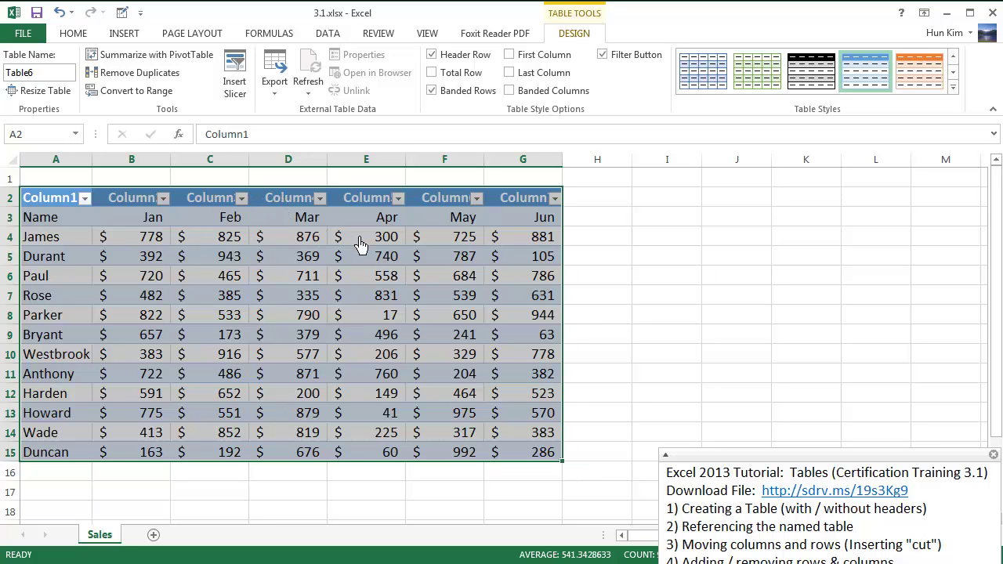
key(ctrl+z)
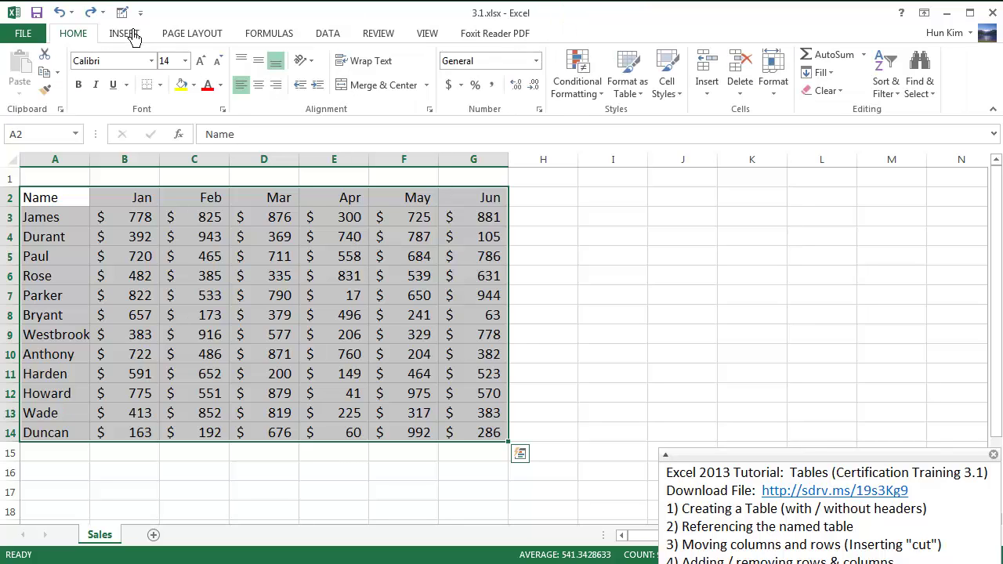
Step: Convert the A2:G14 sales range into a table with 'My table has headers' kept on
click(125, 34)
click(145, 76)
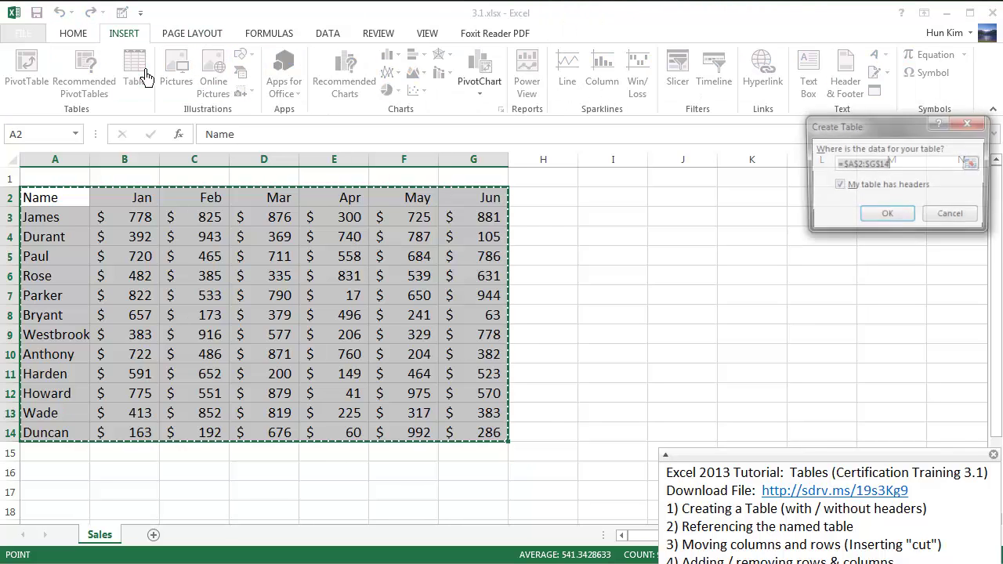
click(886, 218)
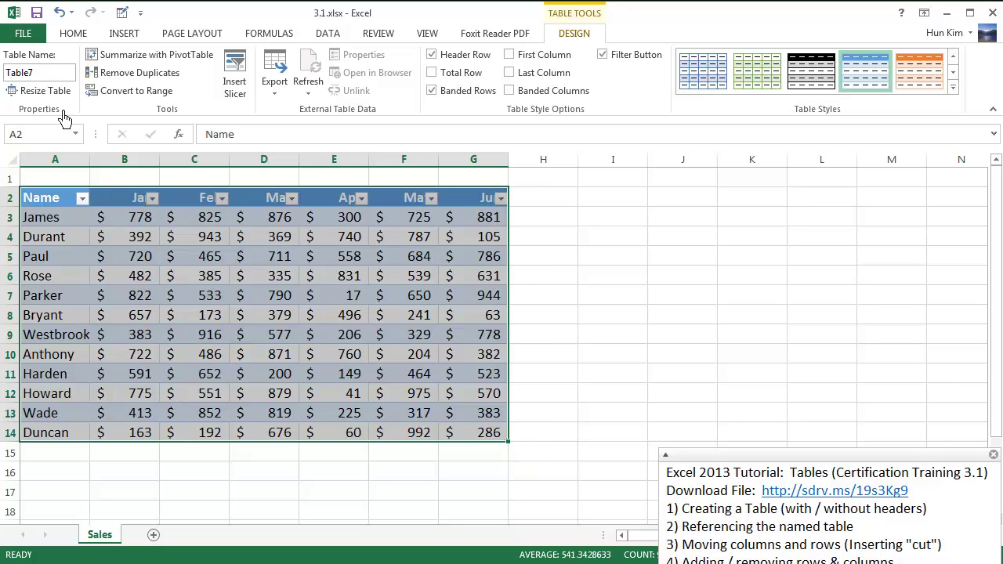
Step: Rename the table from Table7 to MyTable in the Table Name box
click(47, 72)
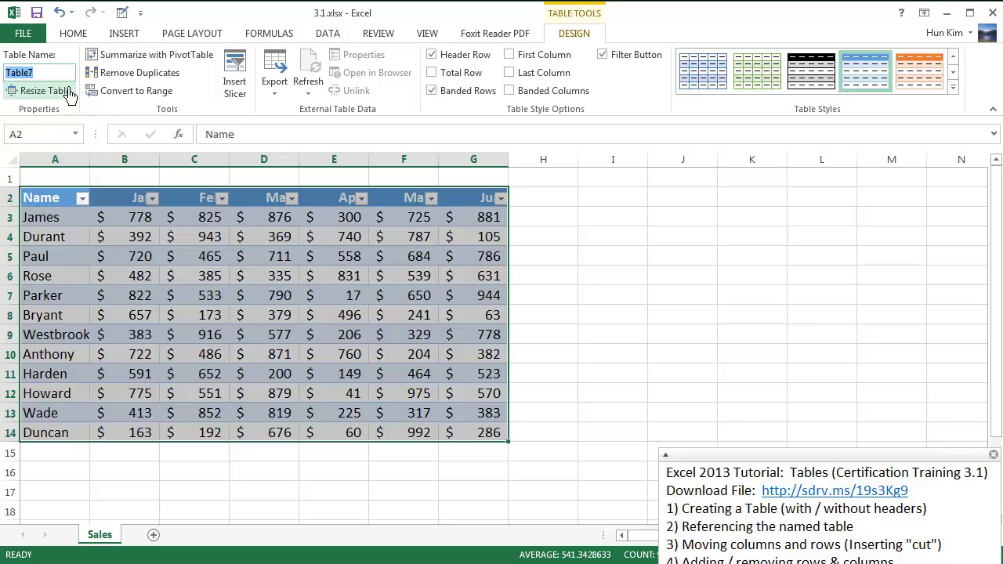
text(My)
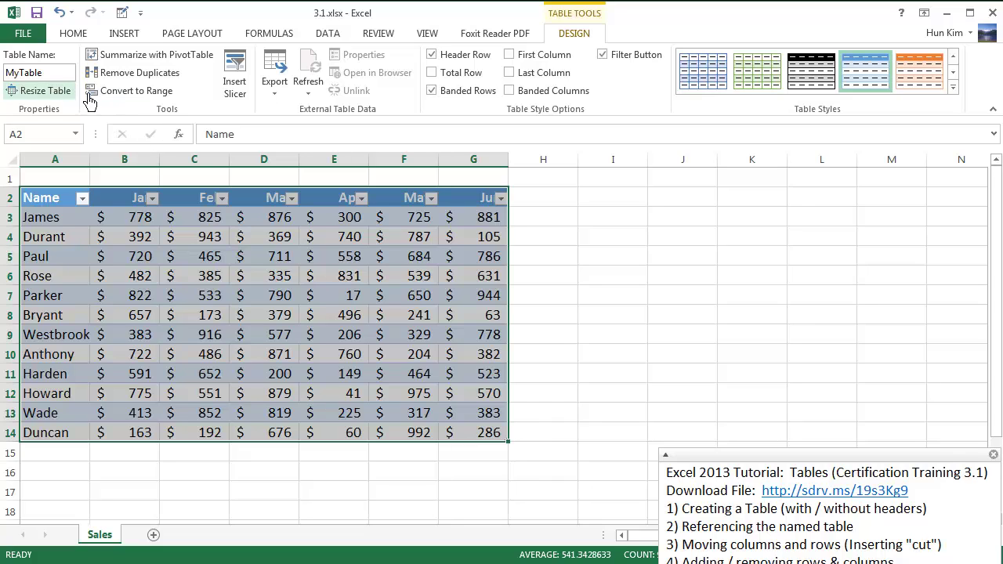
click(262, 39)
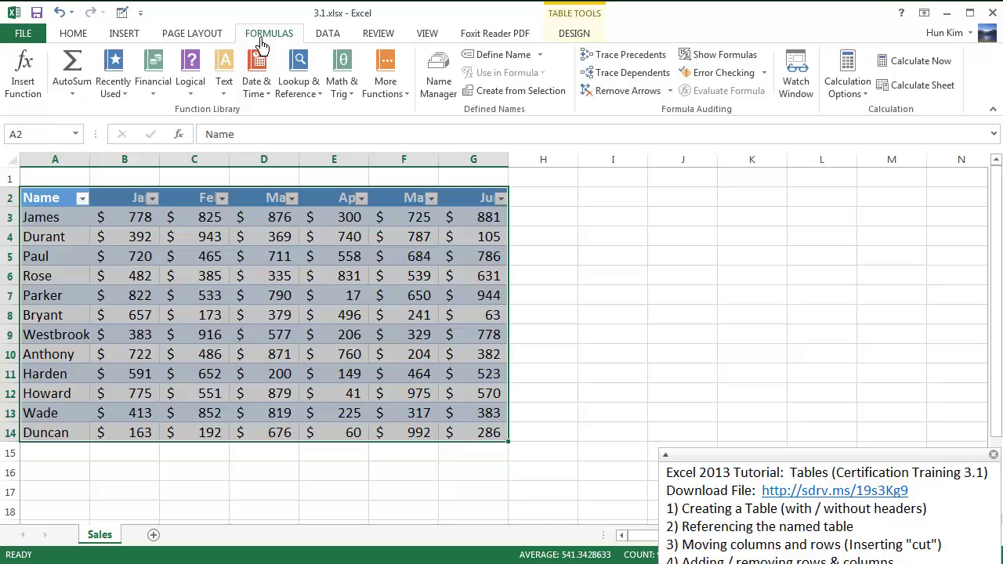
click(436, 88)
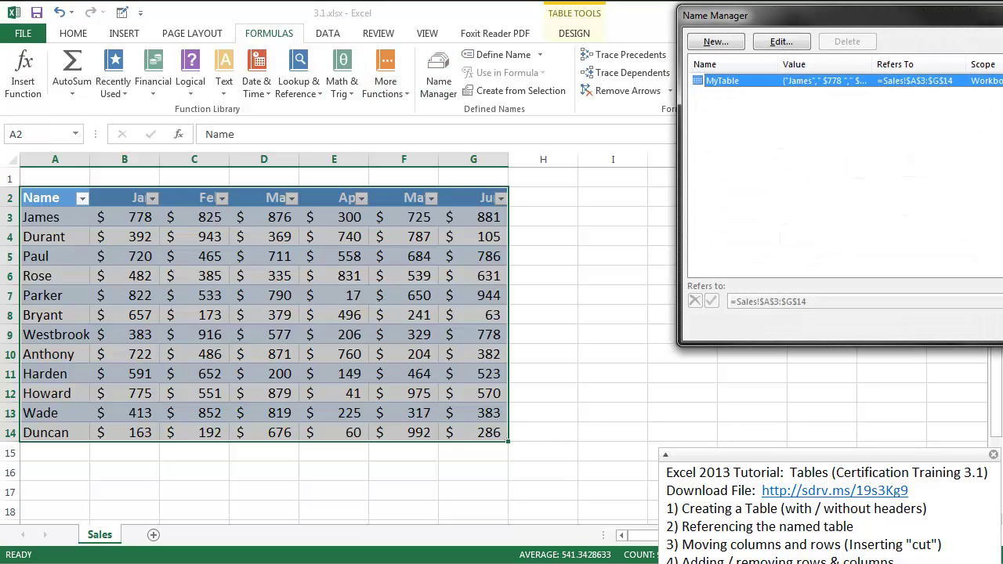
key(Escape)
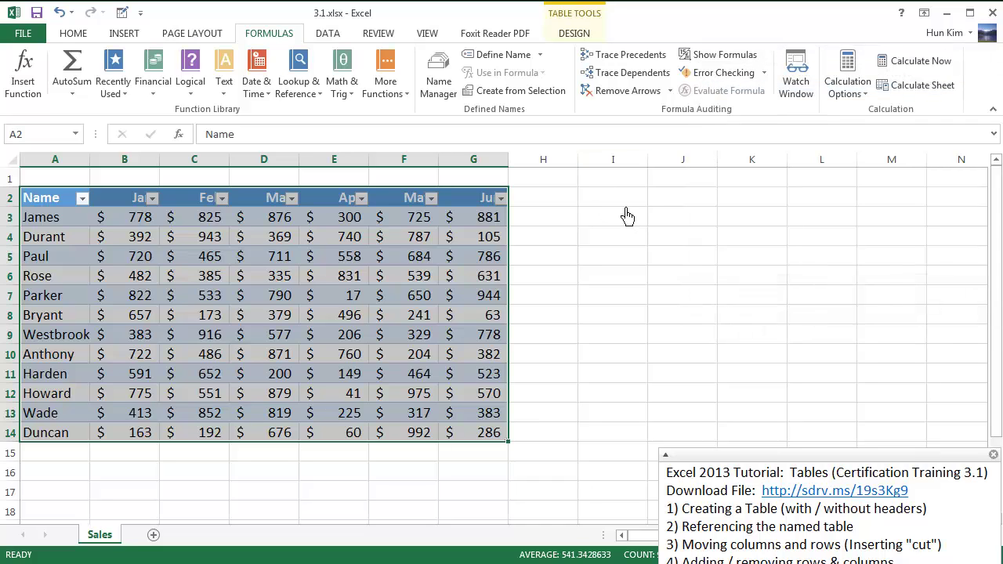
click(616, 205)
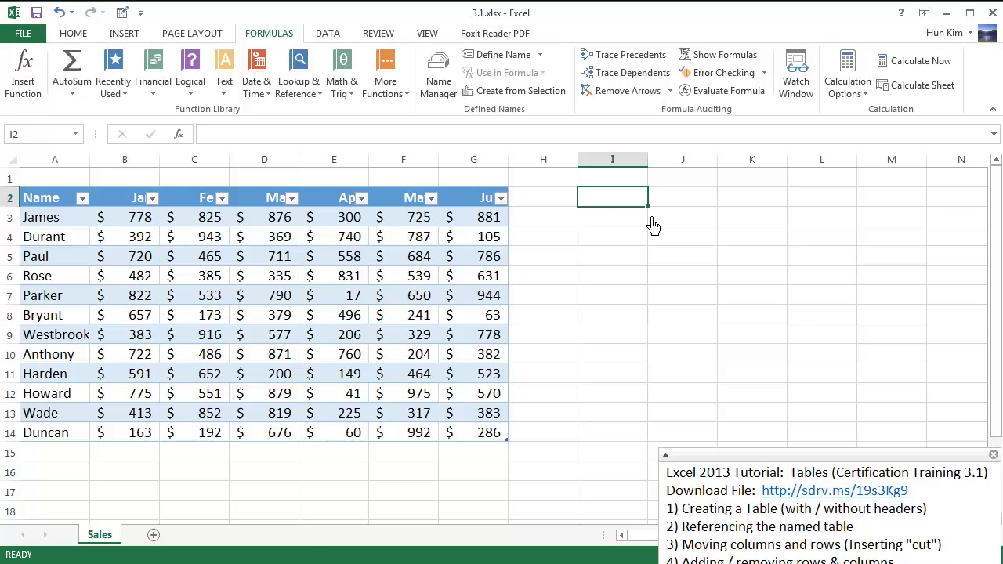
Step: Enter =SUM(MyTable) in cell I2, totaling the table's sales at $38,977
text(=sum()
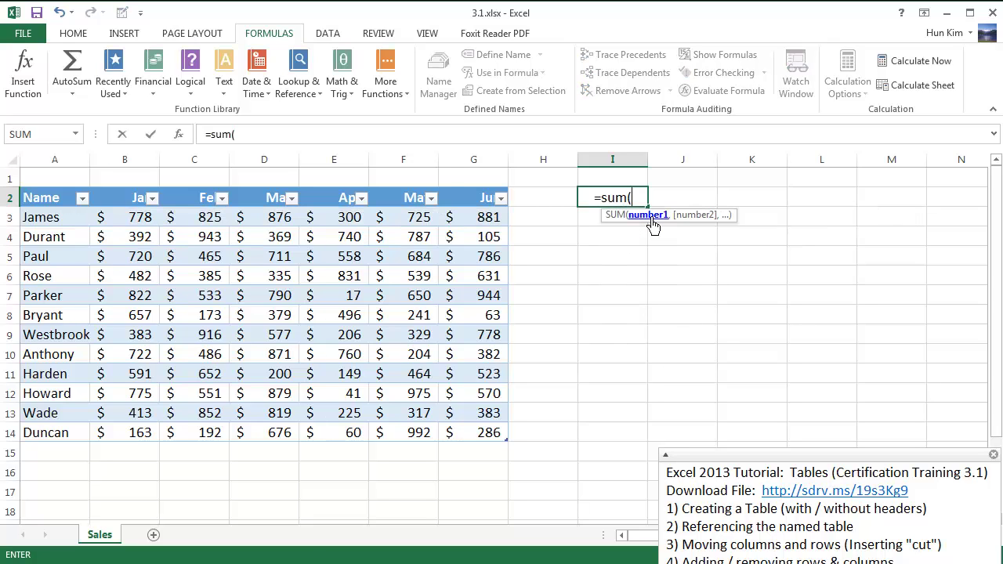
text(my)
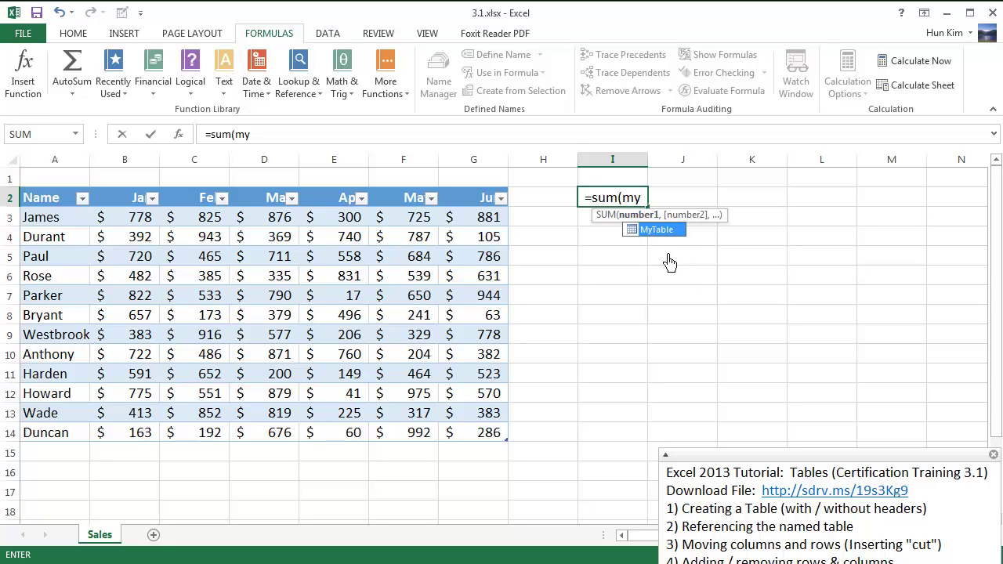
key(Tab)
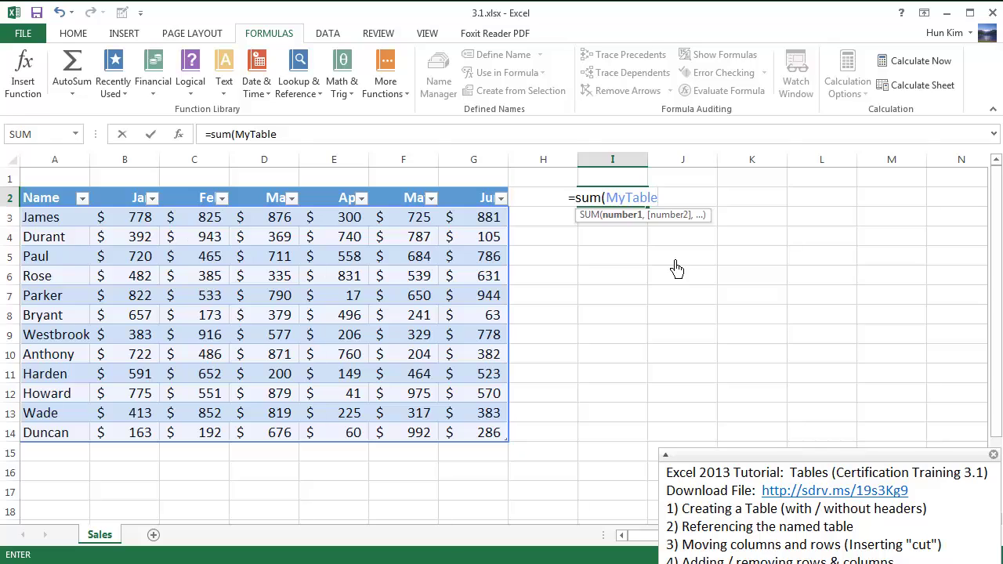
text())
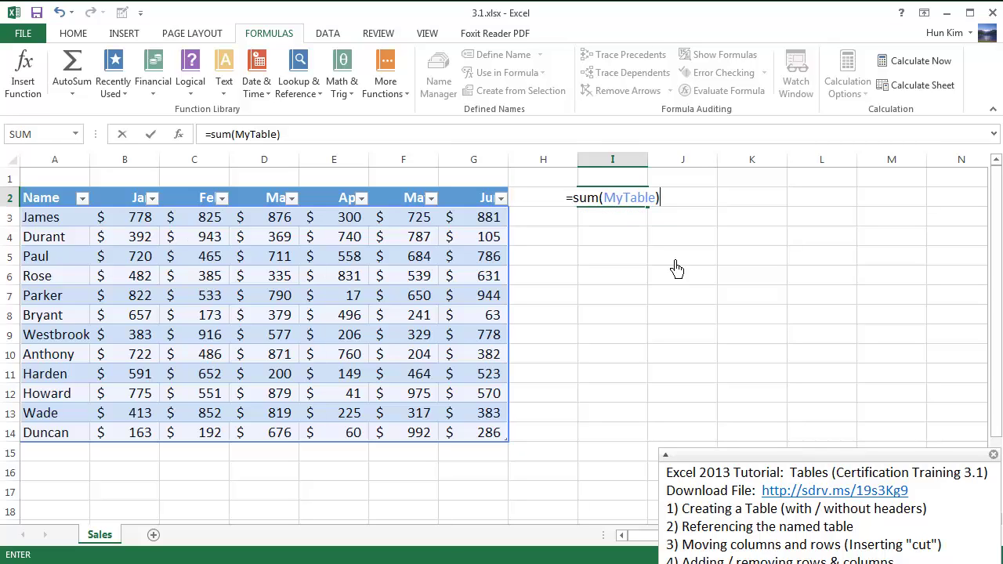
key(Return)
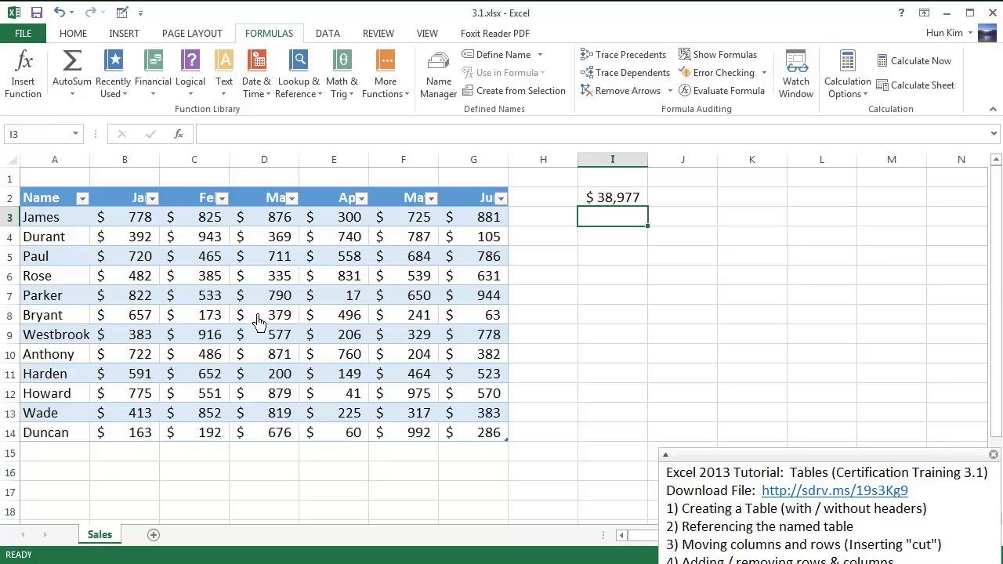
click(636, 206)
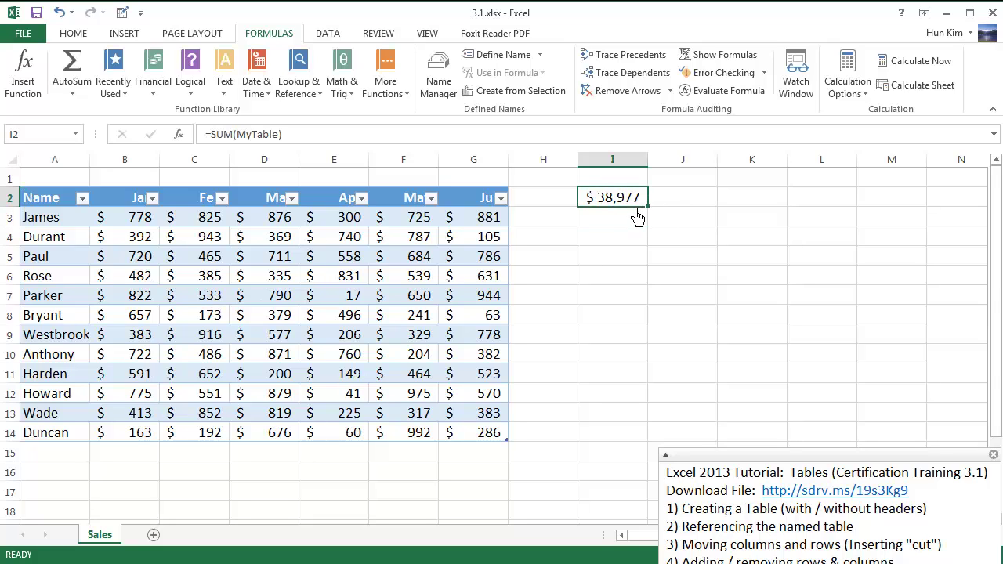
Step: Clear cell I2, undo the stray row extensions, and widen MyTable into column H
key(Delete)
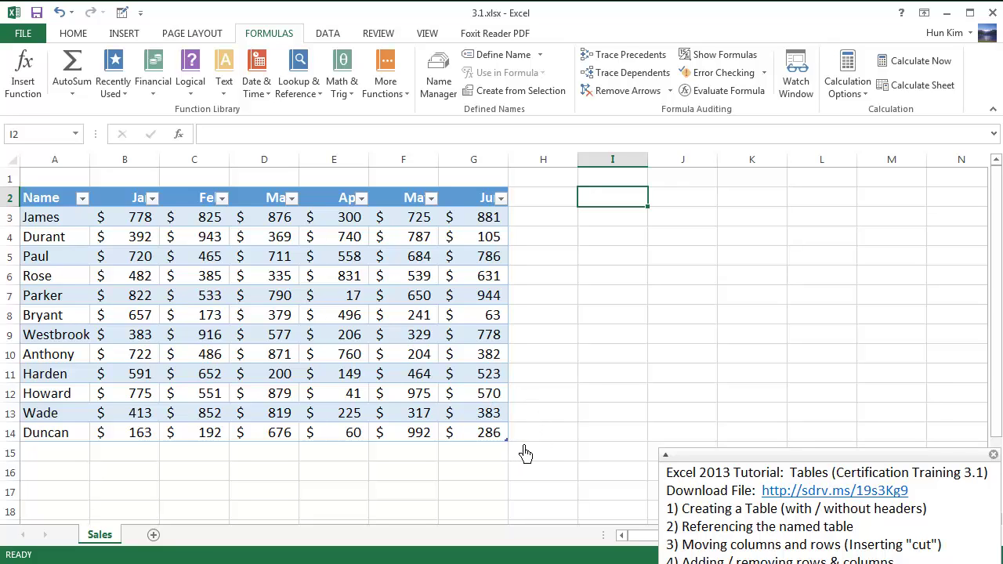
drag(525, 455, 575, 451)
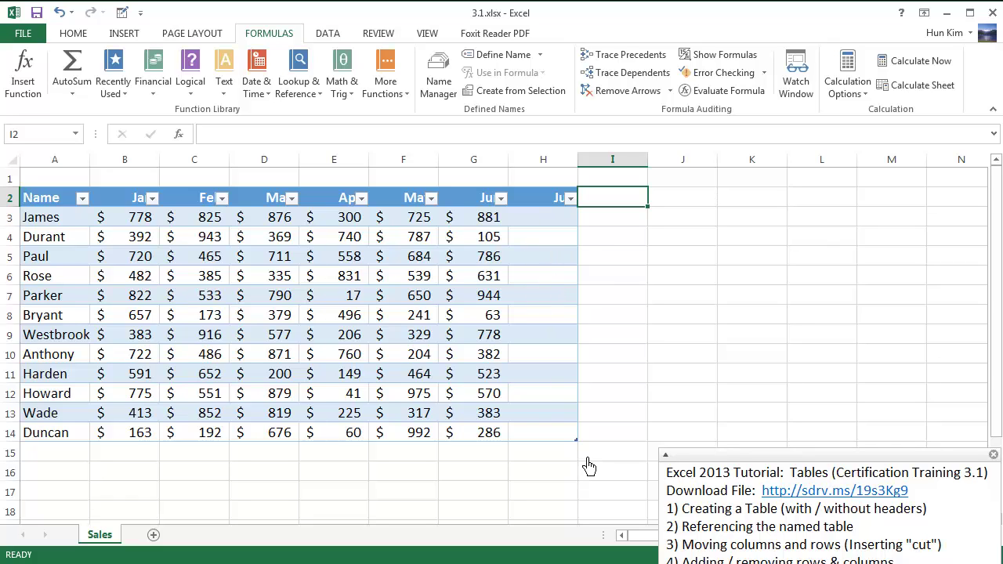
key(ctrl+z)
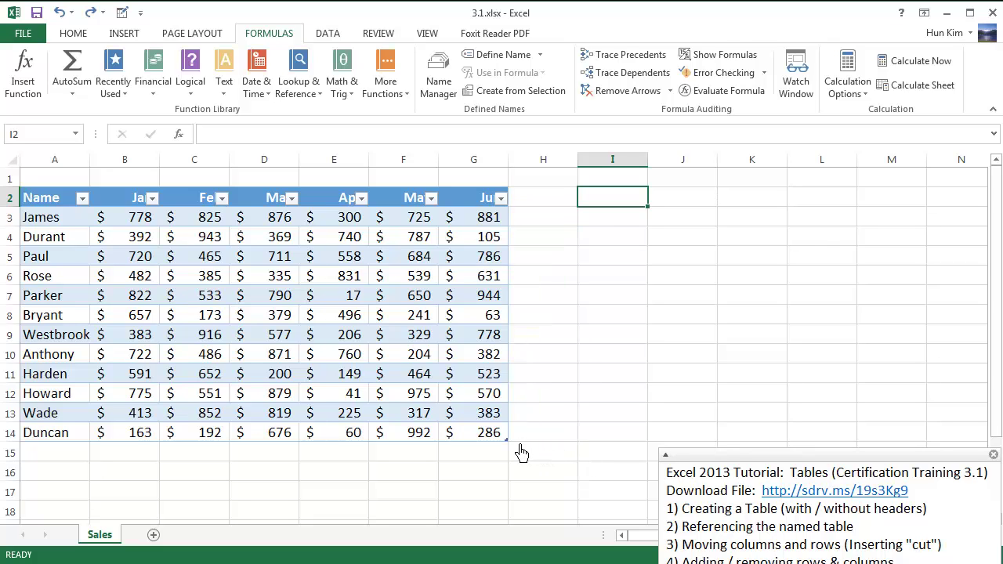
drag(521, 467, 520, 492)
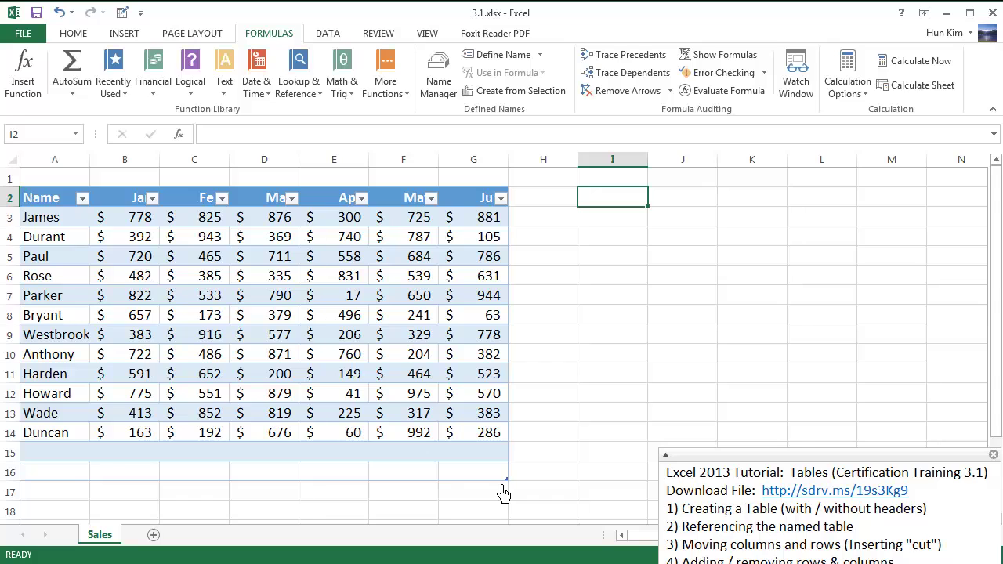
key(ctrl+z)
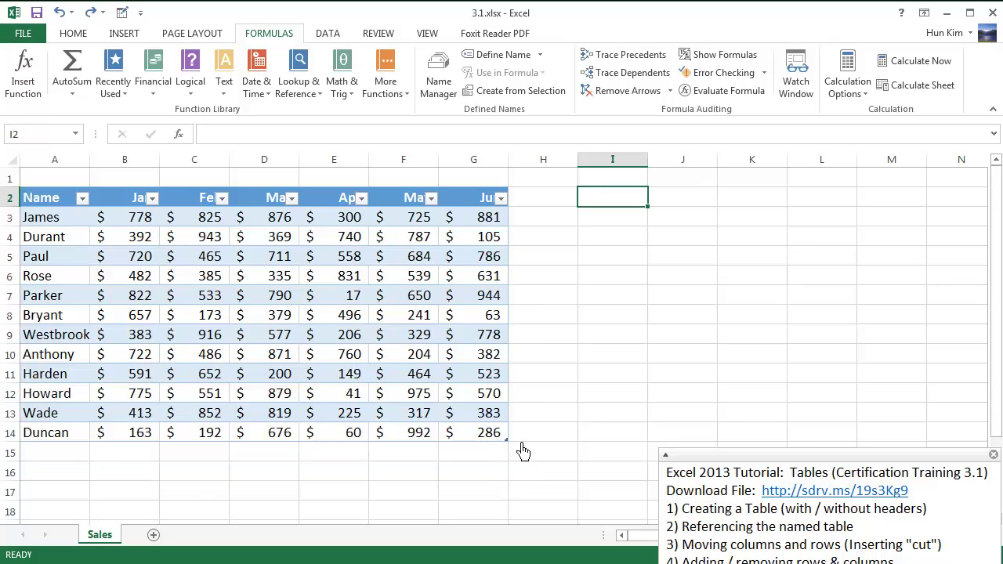
drag(538, 453, 573, 453)
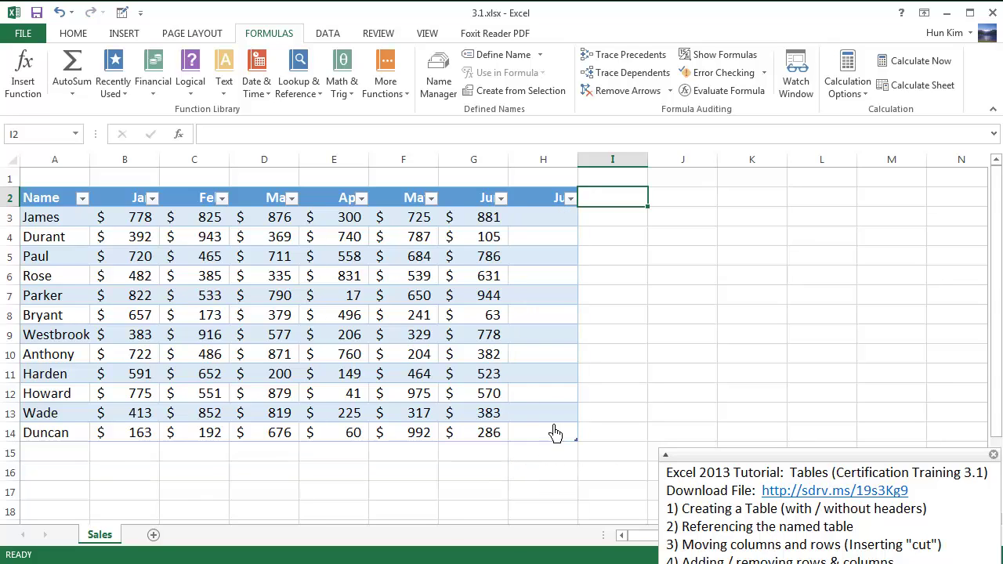
Step: Cut the Jun column G2:G14 and paste it into column H over Jul
click(417, 206)
click(488, 204)
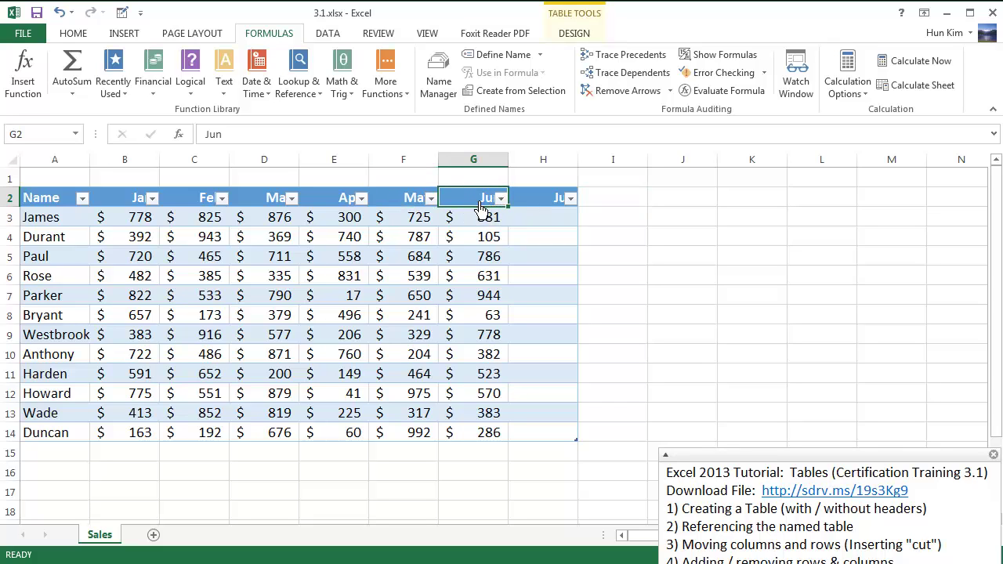
drag(479, 202, 483, 435)
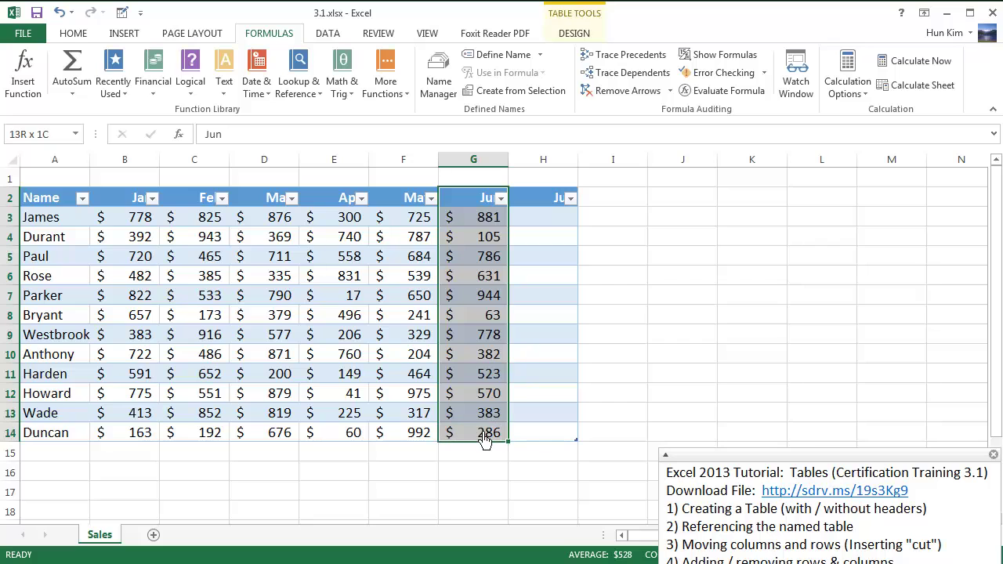
key(ctrl+x)
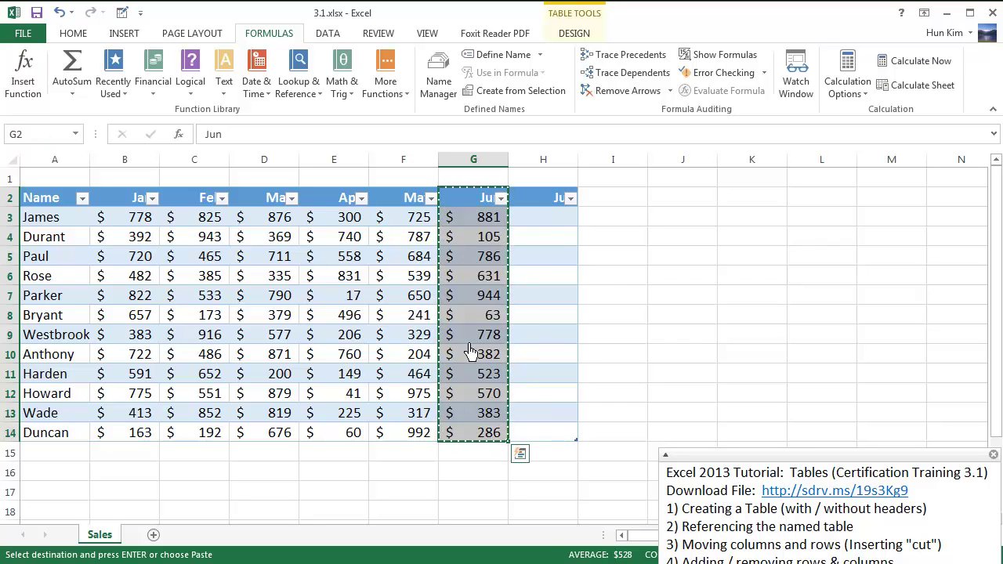
click(553, 206)
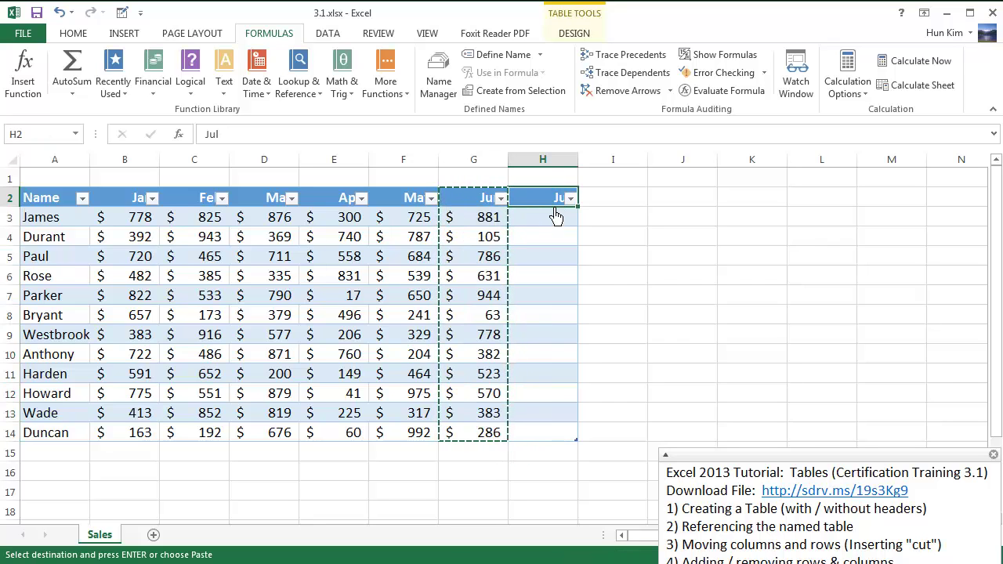
key(ctrl+v)
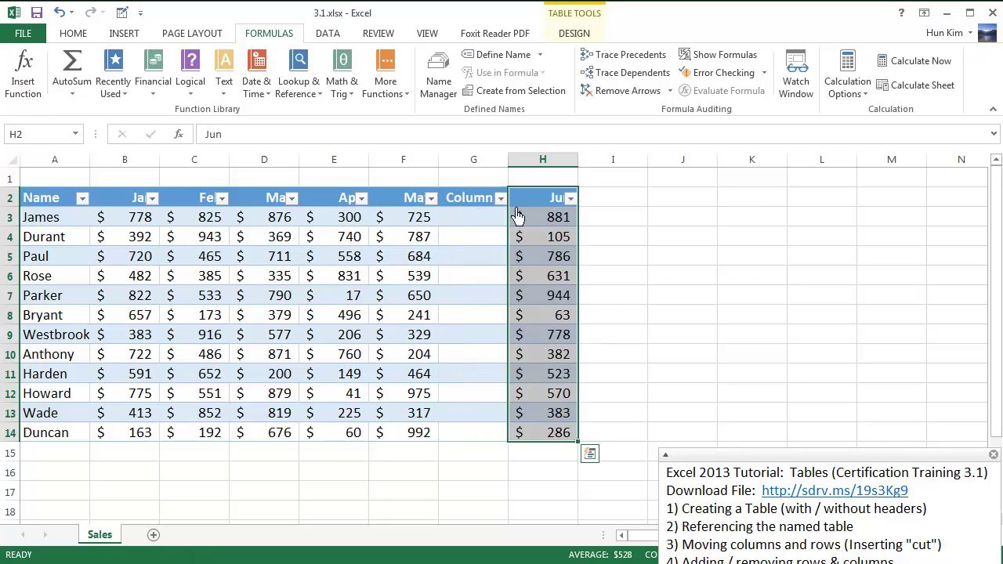
click(522, 207)
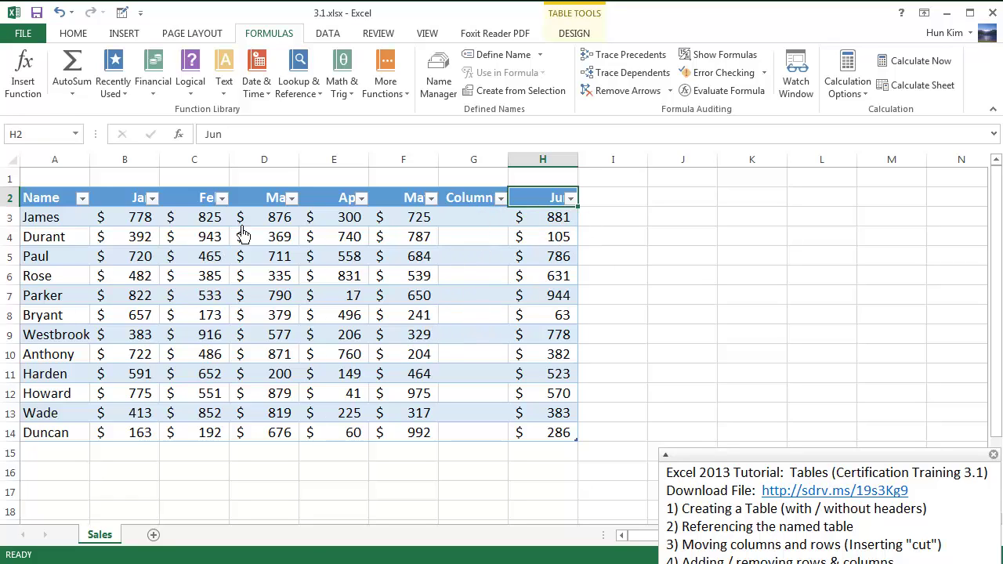
Step: Delete the empty Column1 from MyTable so Jun sits beside May in column G
click(486, 205)
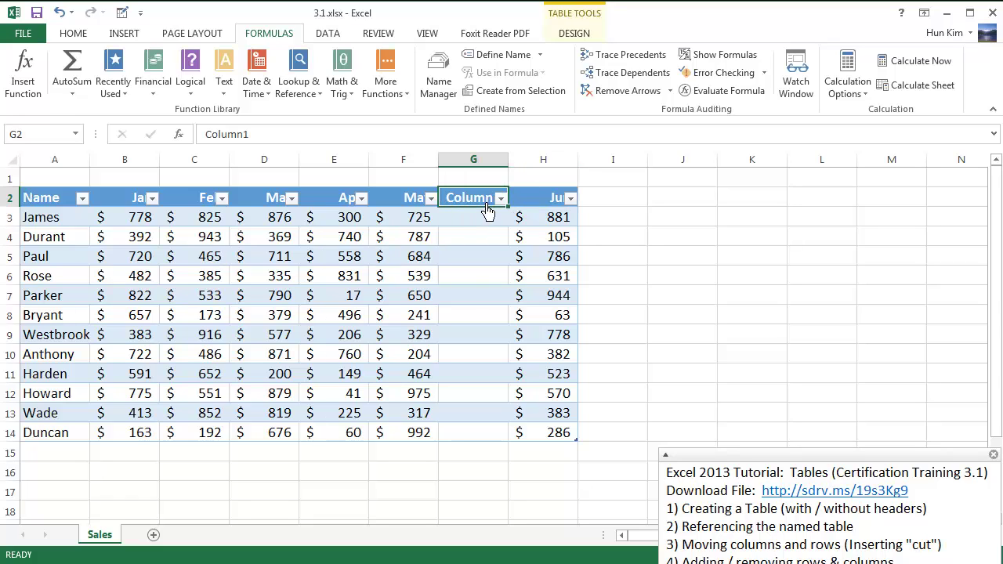
click(487, 207)
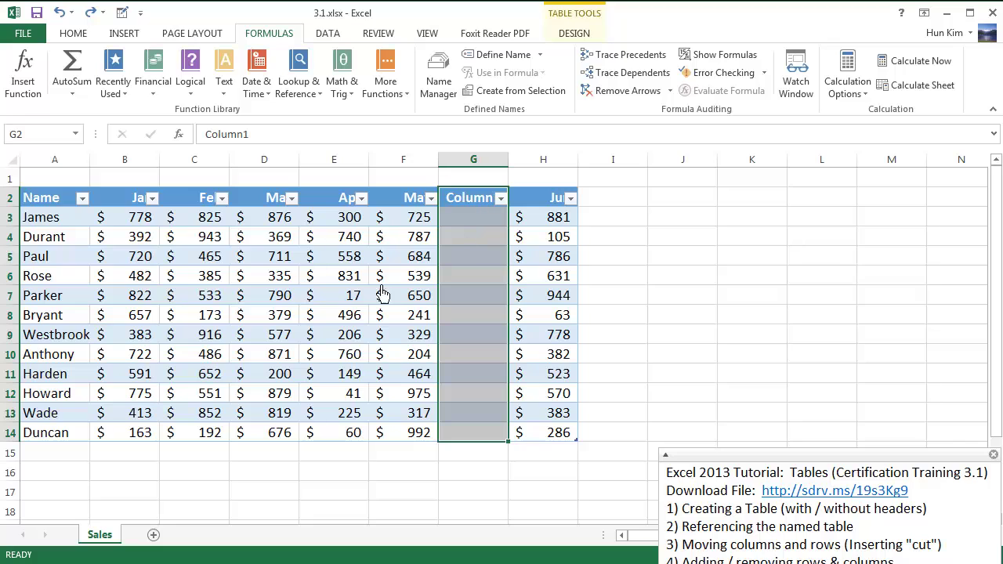
right_click(478, 213)
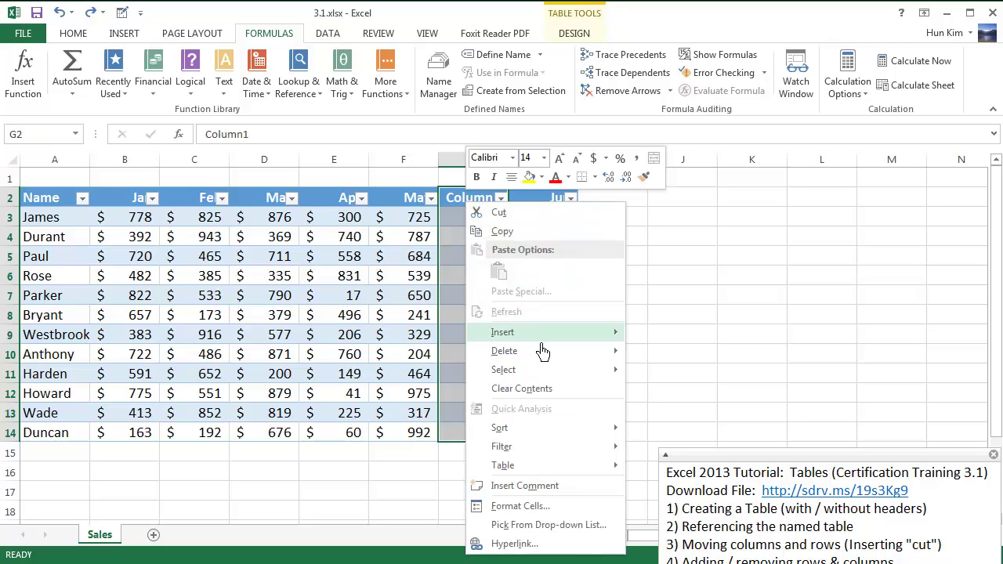
mouse_move(547, 356)
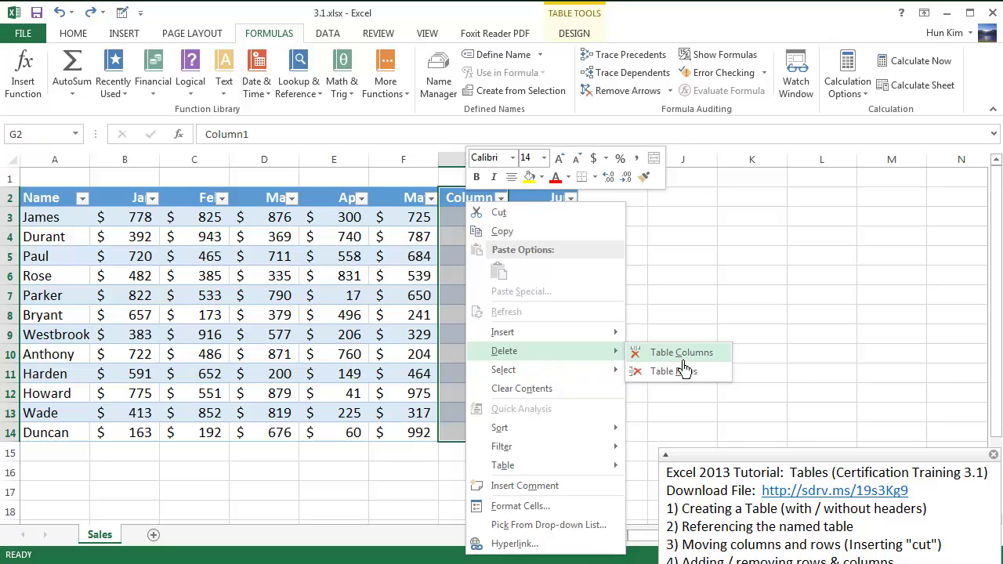
key(Escape)
key(ctrl+y)
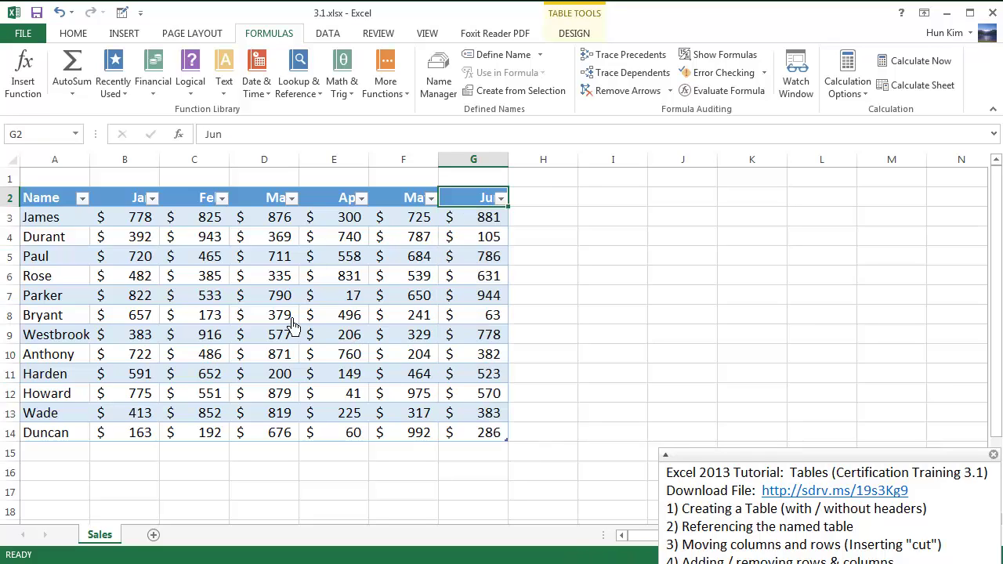
Step: Cut the Jan column B and insert the cut cells before the Mar column D
click(261, 303)
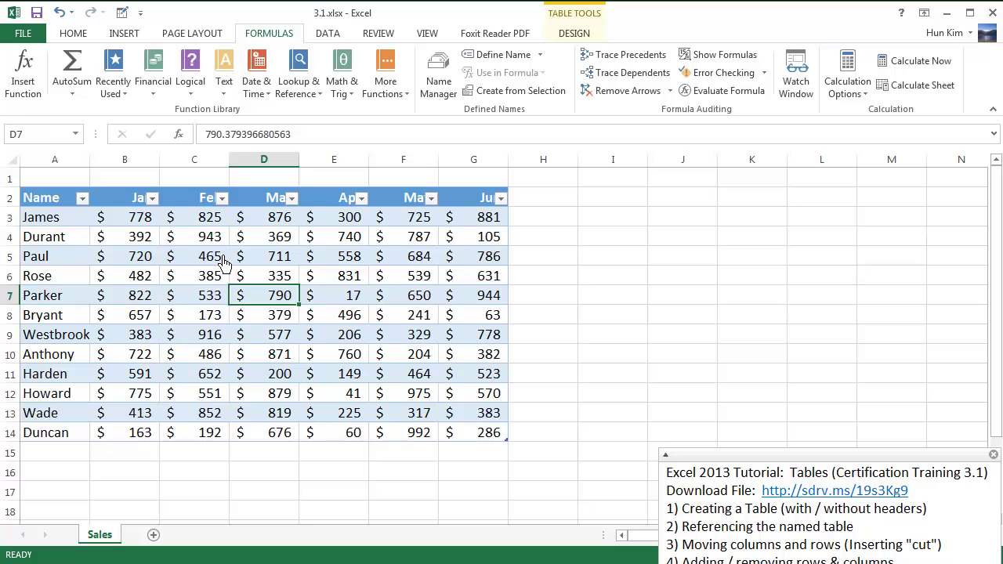
click(137, 172)
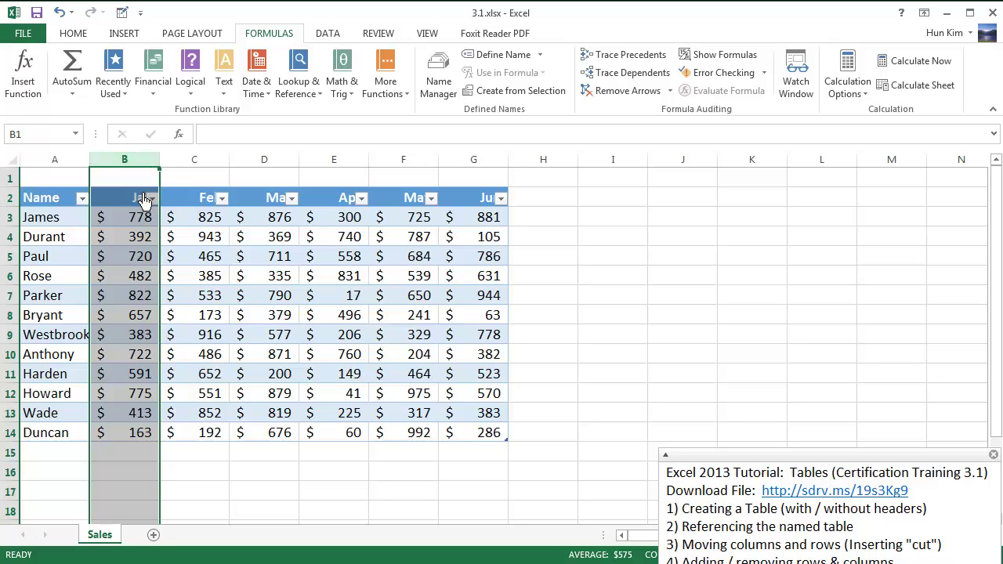
key(ctrl+x)
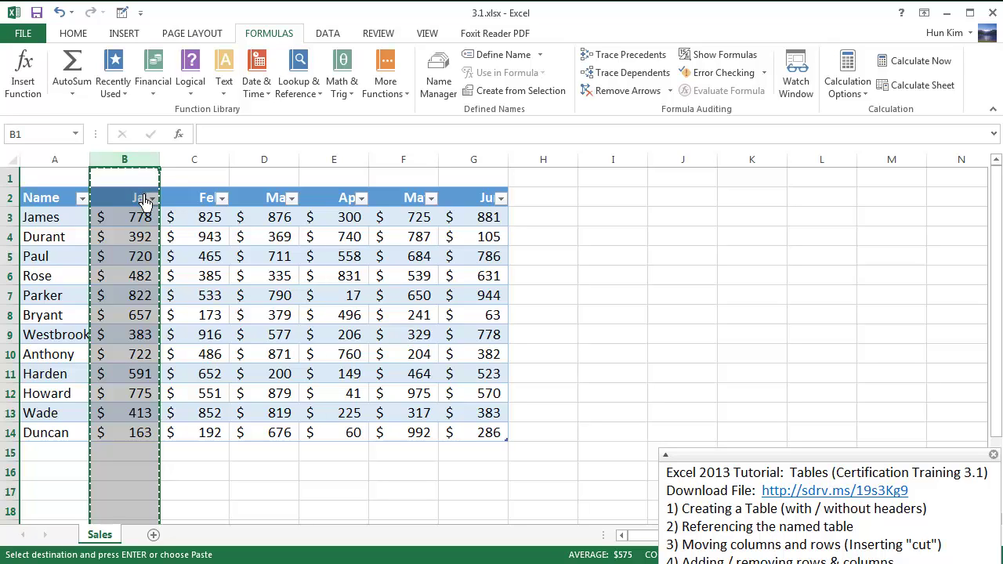
click(271, 205)
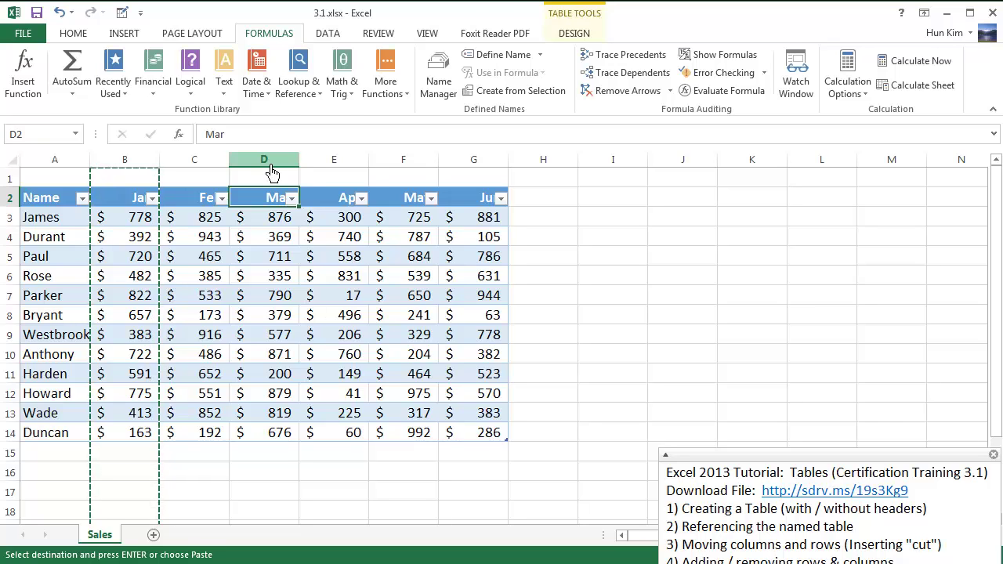
right_click(271, 172)
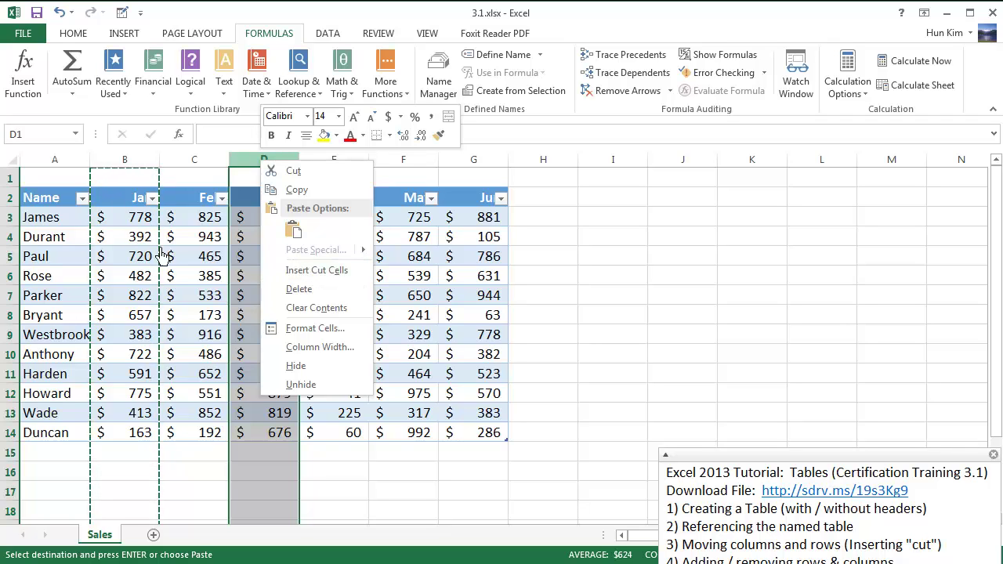
click(327, 280)
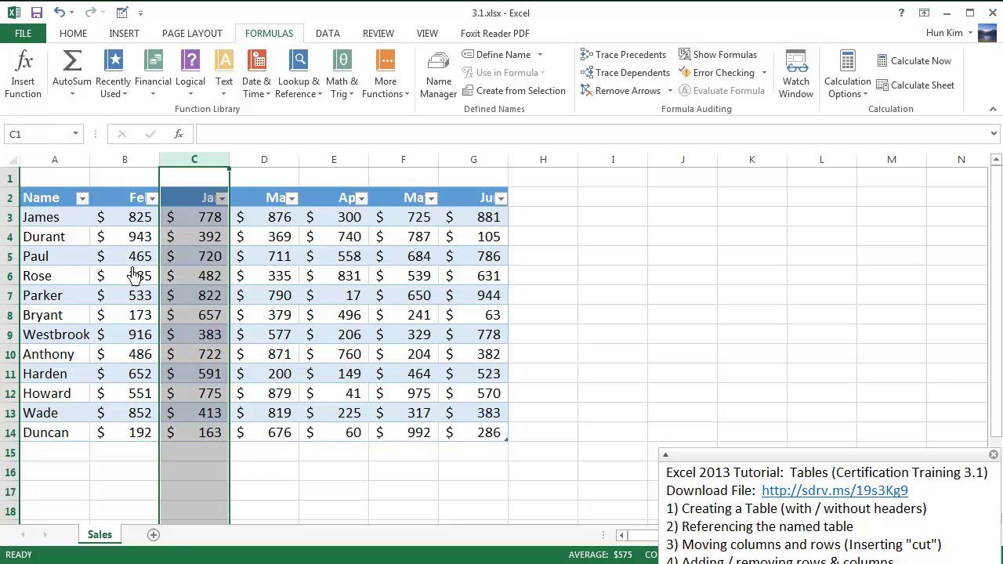
Step: Check the reordered Feb, Jan and Mar header cells
click(135, 201)
click(196, 204)
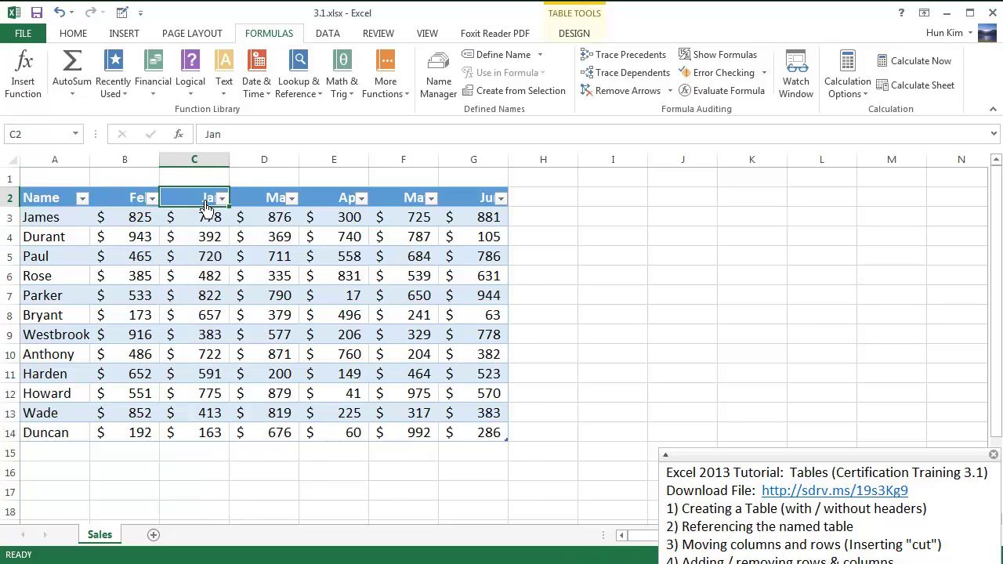
click(274, 205)
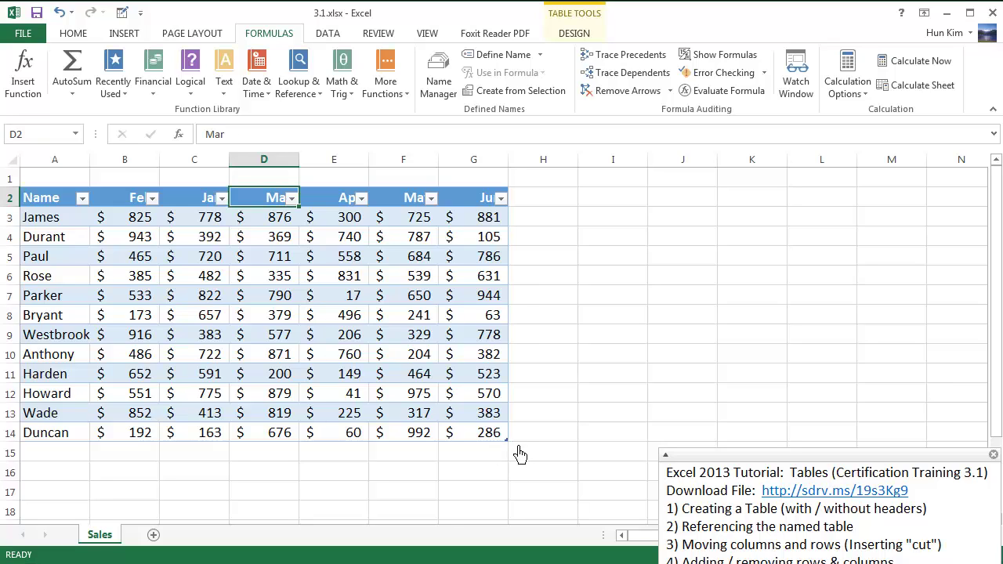
Step: Resize MyTable down one row to include the empty row 15 below Duncan
drag(517, 453, 517, 470)
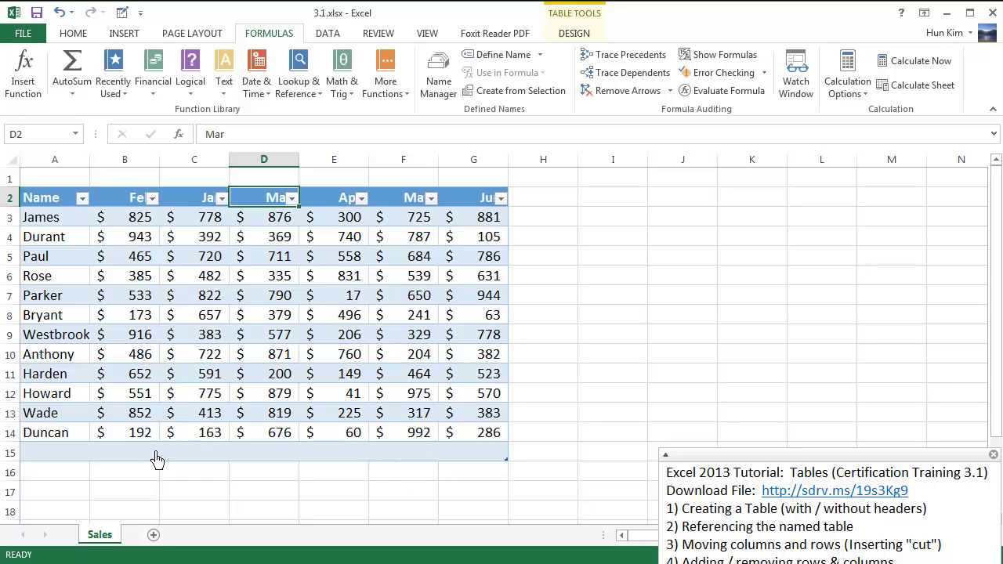
Step: Fill row 15 with the name You, 999 under Feb and 750 under Jan
click(77, 456)
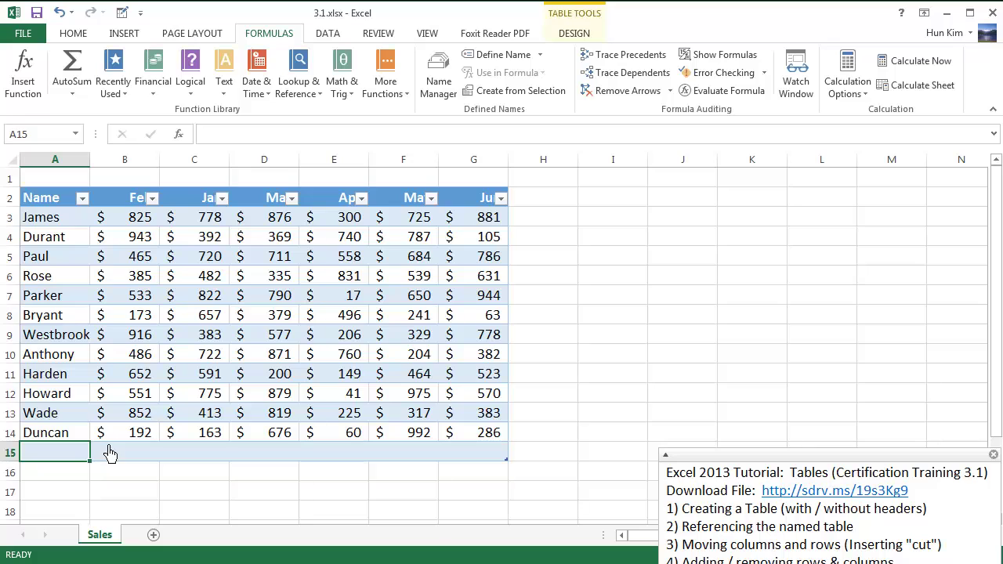
text(Yo)
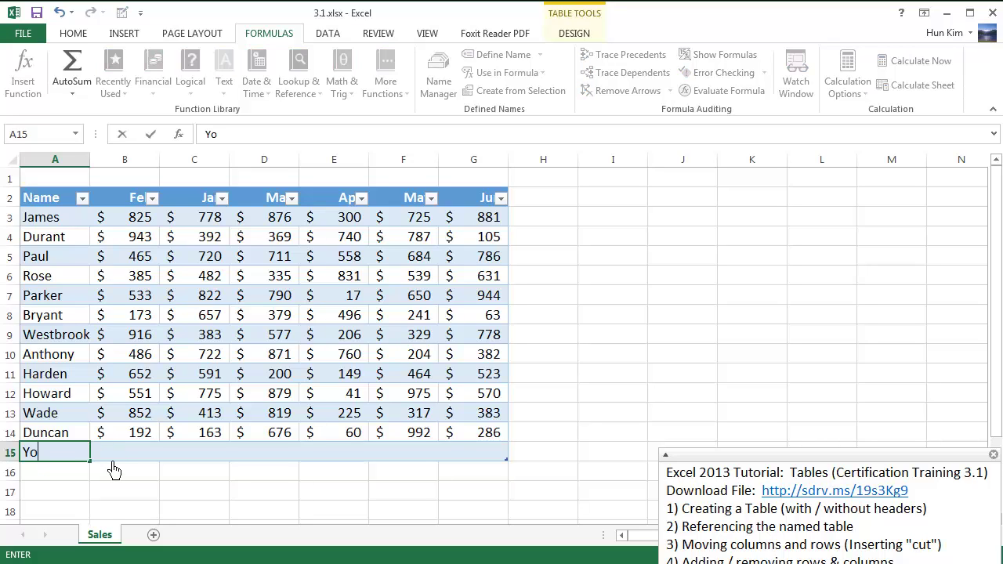
text(u)
key(Tab)
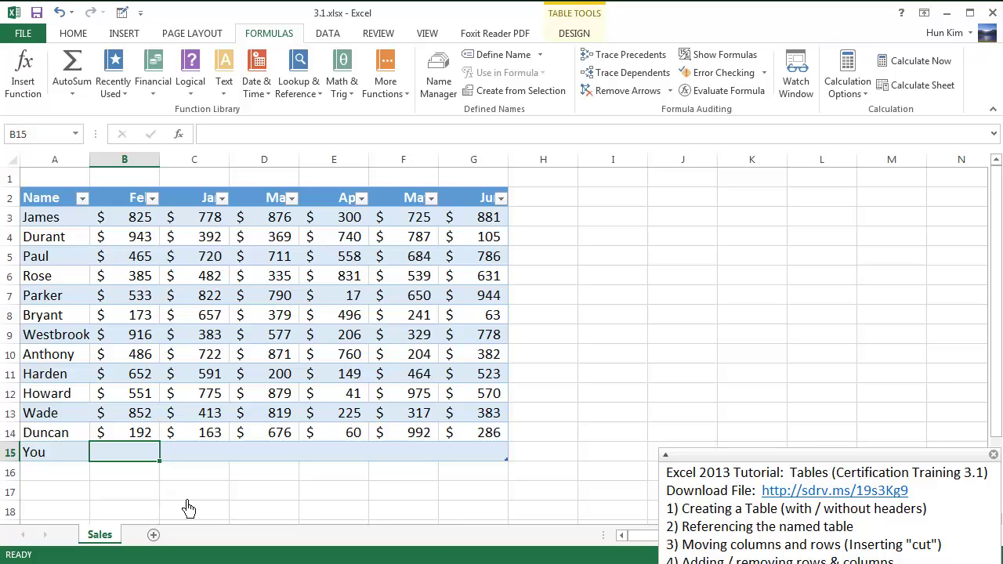
text(999)
key(Tab)
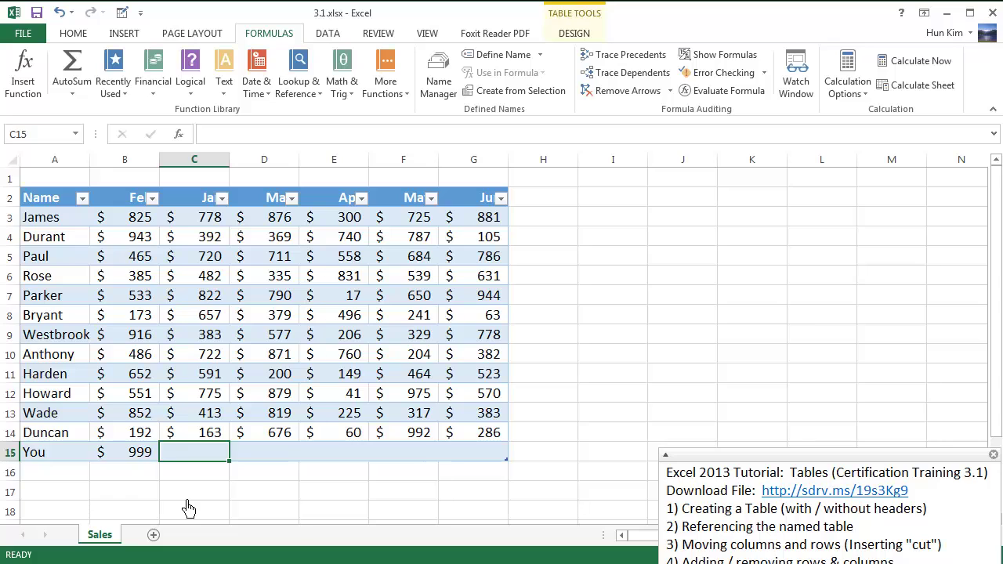
text(750)
key(Return)
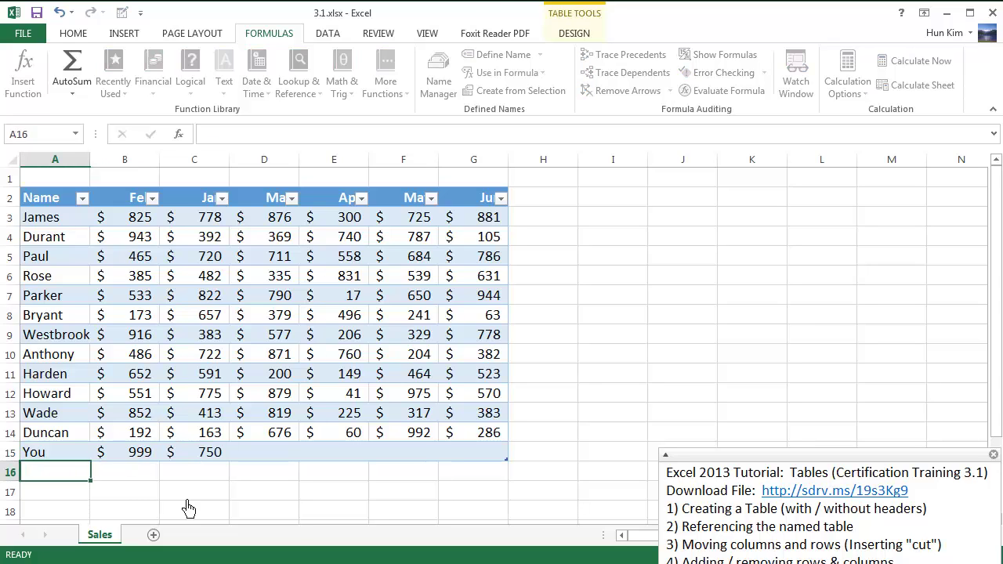
key(Up)
key(Right)
key(Right)
key(Right)
key(Right)
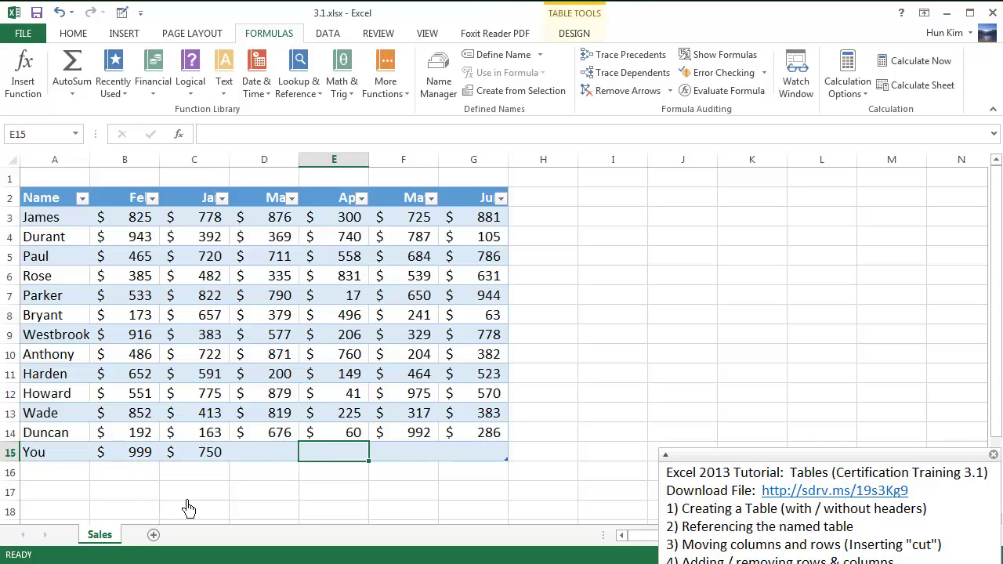